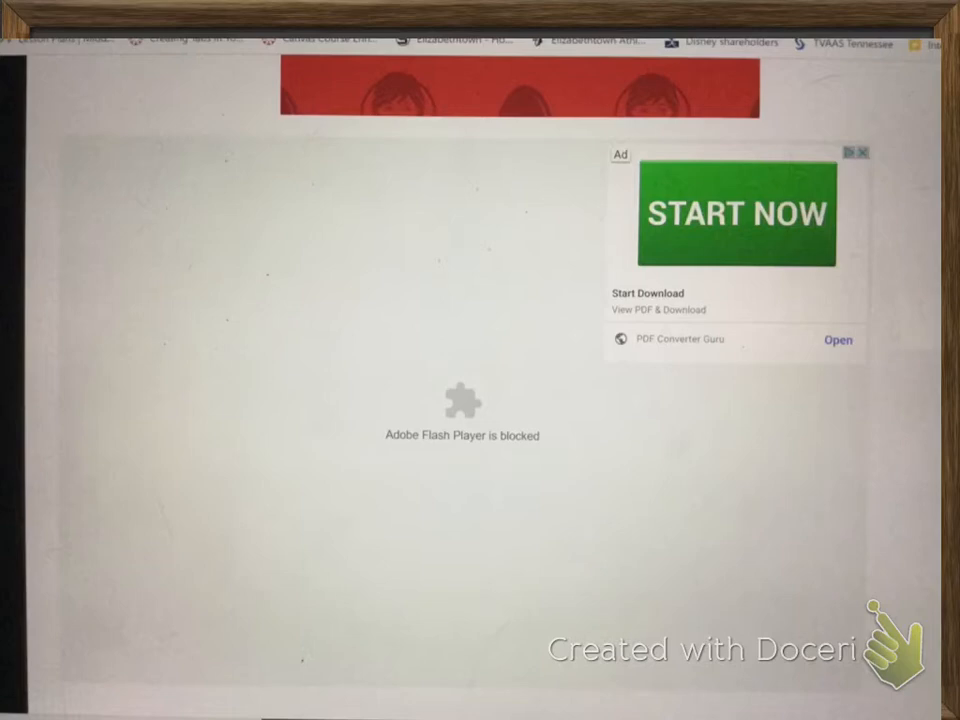
# Handwrite a note over the blocked Flash Player area and cross out the START NOW advertisement.
pyautogui.moveTo(118, 276); pyautogui.dragTo(126, 212)
pyautogui.moveTo(128, 212); pyautogui.dragTo(138, 272)
pyautogui.moveTo(108, 254)
pyautogui.mouseDown()
pyautogui.moveTo(143, 242)
pyautogui.moveTo(152, 200)
pyautogui.mouseUp()
pyautogui.moveTo(160, 256); pyautogui.dragTo(164, 196)
pyautogui.moveTo(180, 226); pyautogui.dragTo(178, 228)
pyautogui.moveTo(186, 212); pyautogui.dragTo(213, 190)
pyautogui.moveTo(132, 300); pyautogui.dragTo(168, 282)
pyautogui.moveTo(150, 288); pyautogui.dragTo(142, 334)
pyautogui.moveTo(160, 312)
pyautogui.mouseDown()
pyautogui.moveTo(212, 325)
pyautogui.moveTo(245, 270)
pyautogui.mouseUp()
pyautogui.moveTo(264, 262)
pyautogui.mouseDown()
pyautogui.moveTo(280, 218)
pyautogui.moveTo(400, 168)
pyautogui.mouseUp()
pyautogui.moveTo(616, 157); pyautogui.dragTo(806, 268)
pyautogui.moveTo(799, 165); pyautogui.dragTo(608, 300)
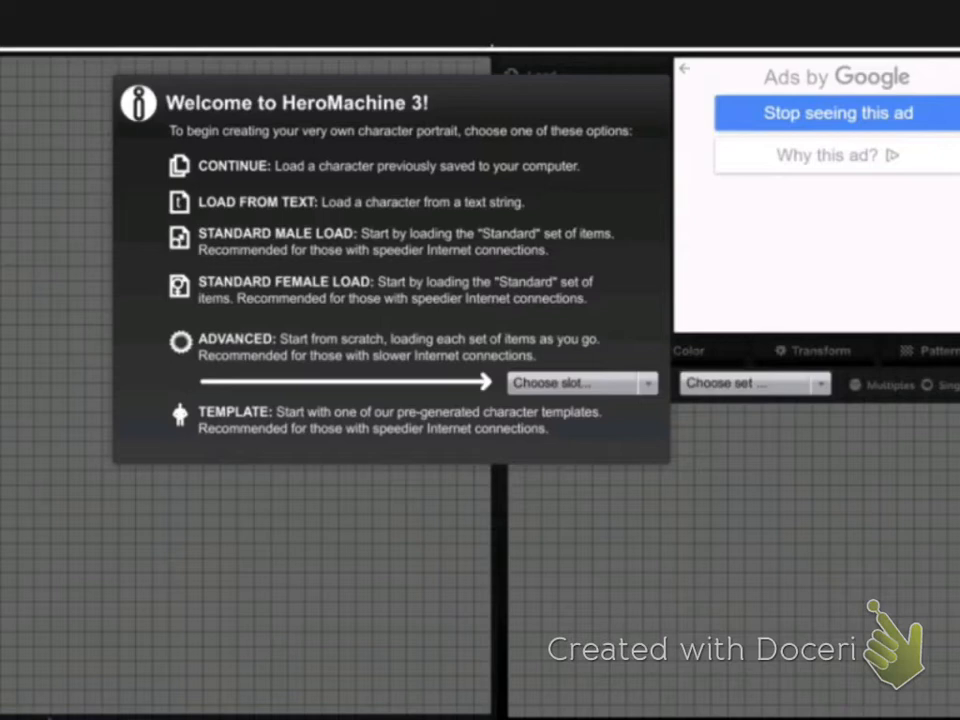
# Draw red arrows pointing to the Standard Male Load and Advanced options in the HeroMachine 3 welcome screenshot.
pyautogui.moveTo(32, 284); pyautogui.dragTo(142, 250)
pyautogui.moveTo(98, 228); pyautogui.dragTo(140, 283)
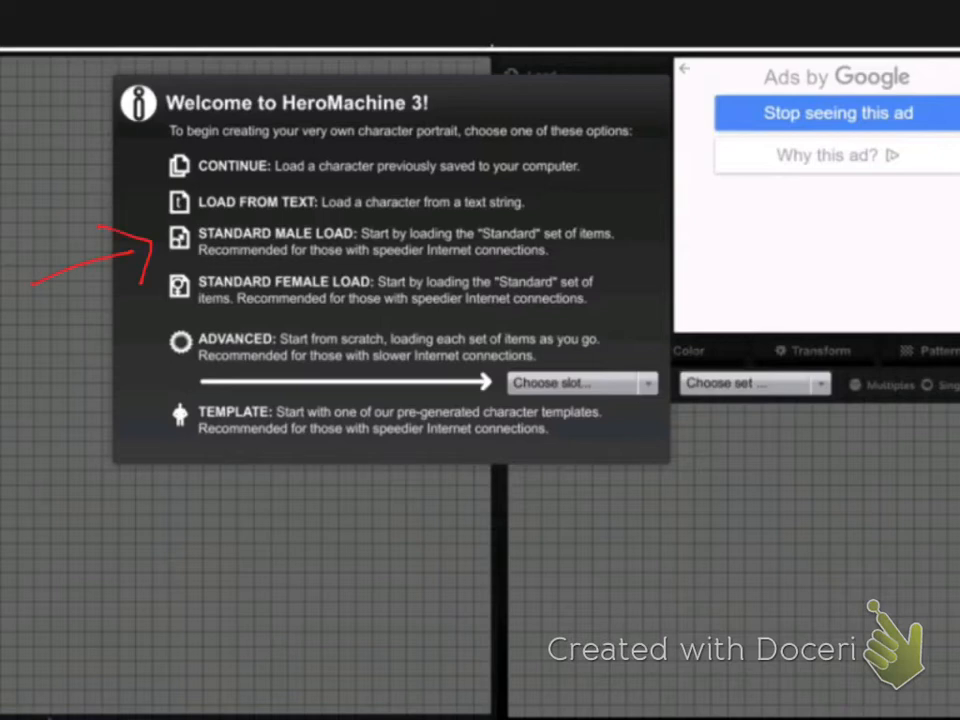
pyautogui.moveTo(35, 355)
pyautogui.mouseDown()
pyautogui.moveTo(156, 306)
pyautogui.moveTo(158, 334)
pyautogui.mouseUp()
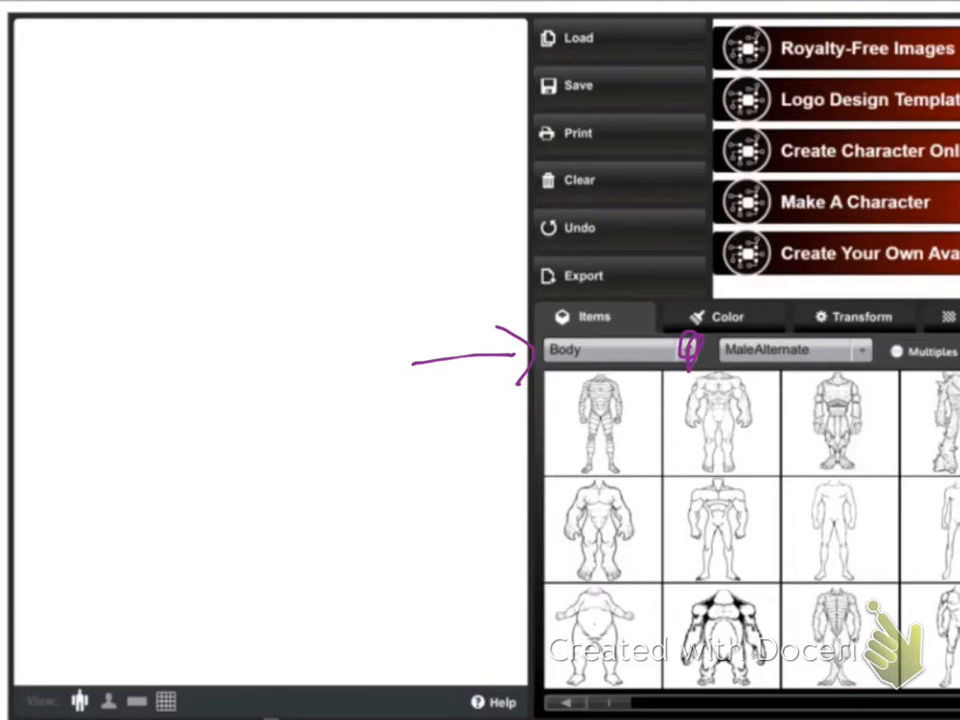
# Annotate the Body screenshot by circling the Body list's arrow and the scroll bar and pointing an arrow at the body thumbnails.
pyautogui.moveTo(706, 352); pyautogui.dragTo(698, 338)
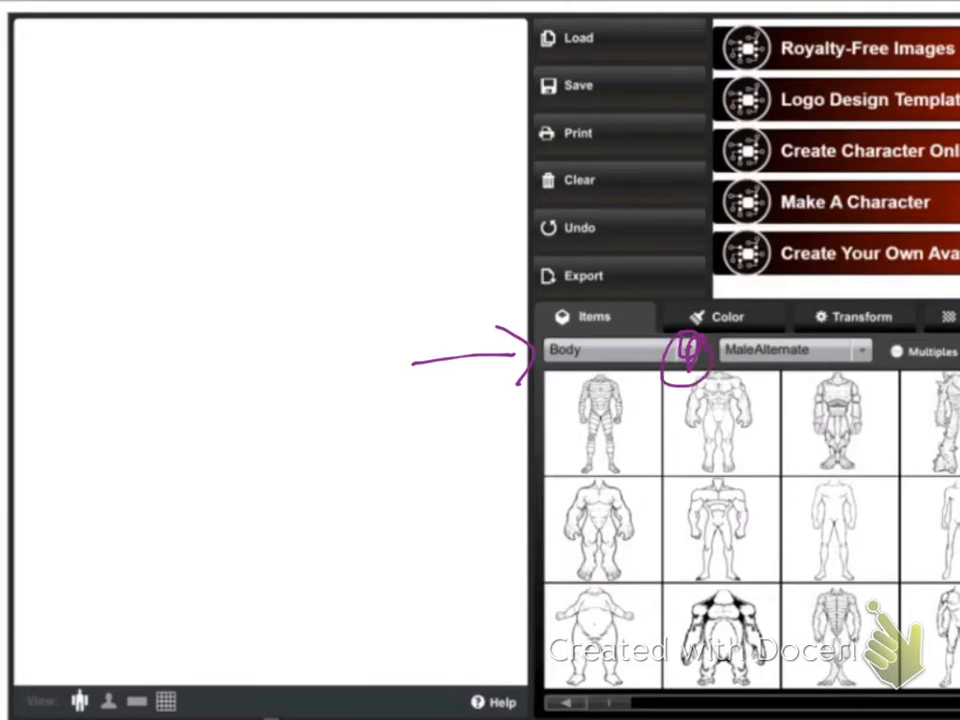
pyautogui.moveTo(427, 487); pyautogui.dragTo(545, 447)
pyautogui.moveTo(483, 422); pyautogui.dragTo(556, 492)
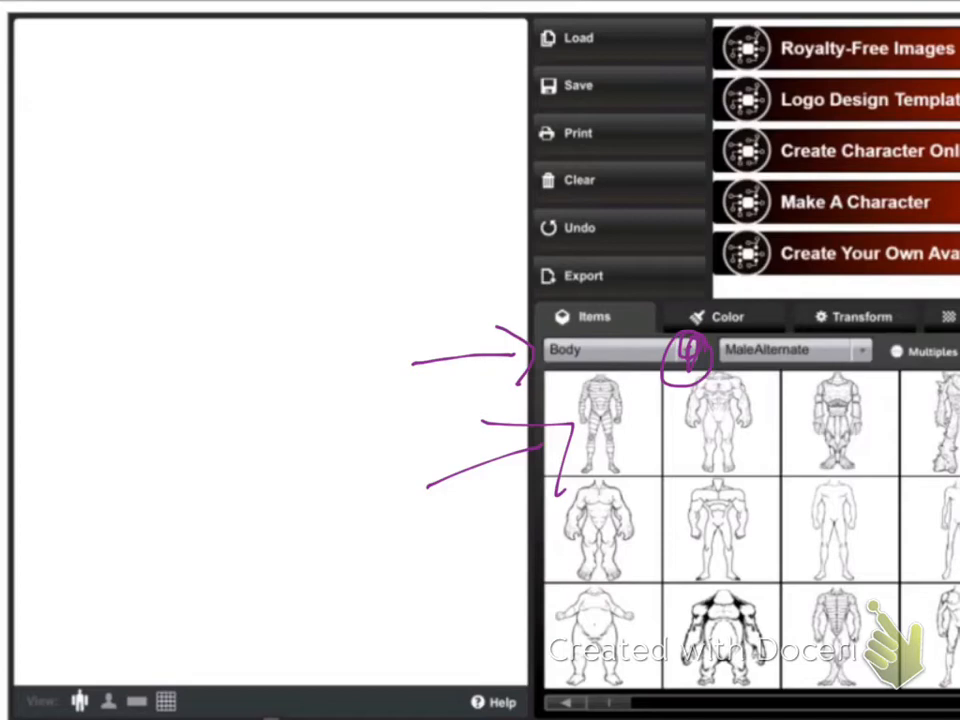
pyautogui.moveTo(616, 676)
pyautogui.mouseDown()
pyautogui.moveTo(572, 684)
pyautogui.moveTo(770, 707)
pyautogui.moveTo(780, 662)
pyautogui.moveTo(620, 690)
pyautogui.mouseUp()
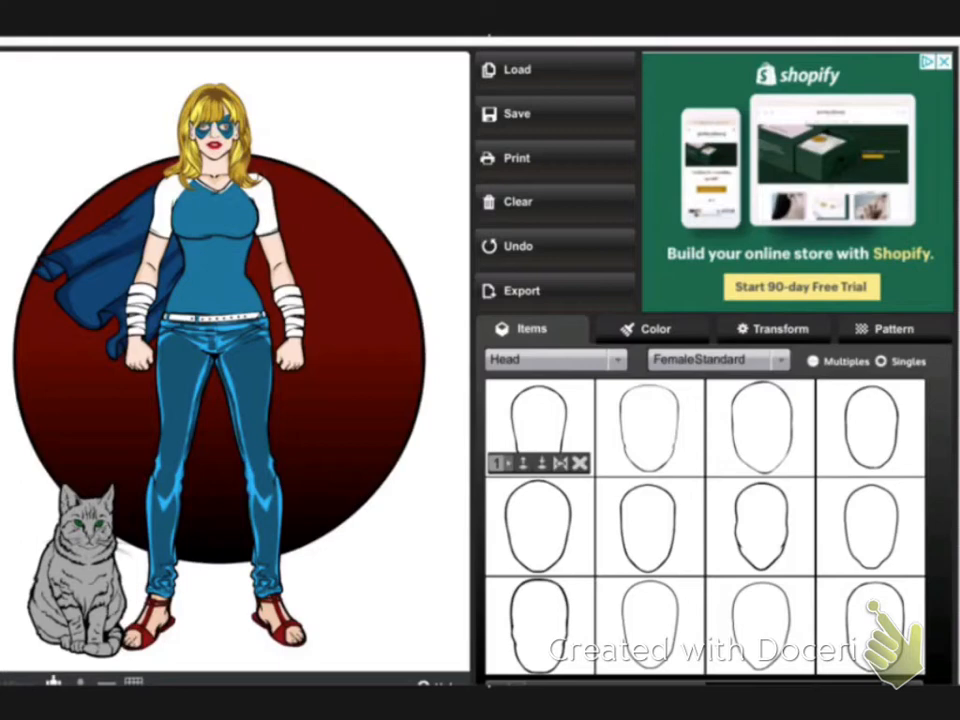
# Draw purple arrows pointing to the Head slot list and the FemaleStandard set list on the finished-character screenshot.
pyautogui.moveTo(478, 390); pyautogui.dragTo(401, 464)
pyautogui.moveTo(453, 381); pyautogui.dragTo(489, 434)
pyautogui.moveTo(410, 442)
pyautogui.mouseDown()
pyautogui.moveTo(512, 378)
pyautogui.moveTo(546, 370)
pyautogui.mouseUp()
pyautogui.moveTo(490, 362); pyautogui.dragTo(552, 378)
pyautogui.moveTo(713, 460); pyautogui.dragTo(712, 378)
pyautogui.moveTo(668, 410); pyautogui.dragTo(710, 376)
pyautogui.moveTo(710, 376); pyautogui.dragTo(738, 392)
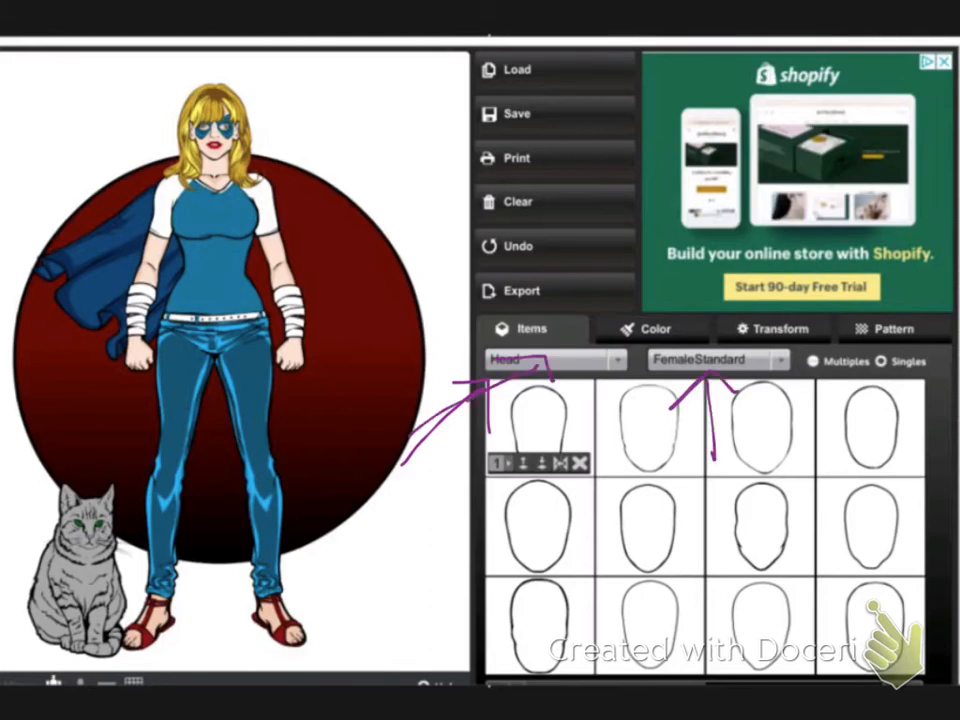
# Circle the scroll bar beneath the head shapes and the Items label, and draw a line leading to Color.
pyautogui.moveTo(912, 652)
pyautogui.mouseDown()
pyautogui.moveTo(590, 688)
pyautogui.moveTo(932, 672)
pyautogui.moveTo(752, 668)
pyautogui.mouseUp()
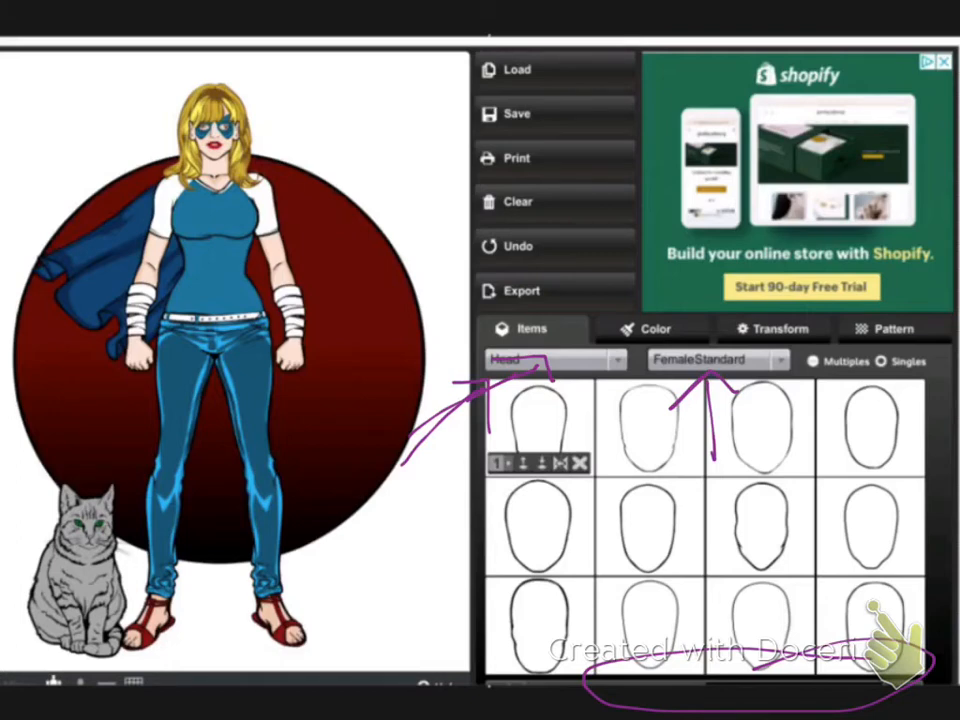
pyautogui.moveTo(560, 316)
pyautogui.mouseDown()
pyautogui.moveTo(527, 314)
pyautogui.moveTo(496, 342)
pyautogui.mouseUp()
pyautogui.moveTo(401, 550)
pyautogui.mouseDown()
pyautogui.moveTo(570, 440)
pyautogui.moveTo(625, 330)
pyautogui.moveTo(700, 308)
pyautogui.moveTo(640, 342)
pyautogui.mouseUp()
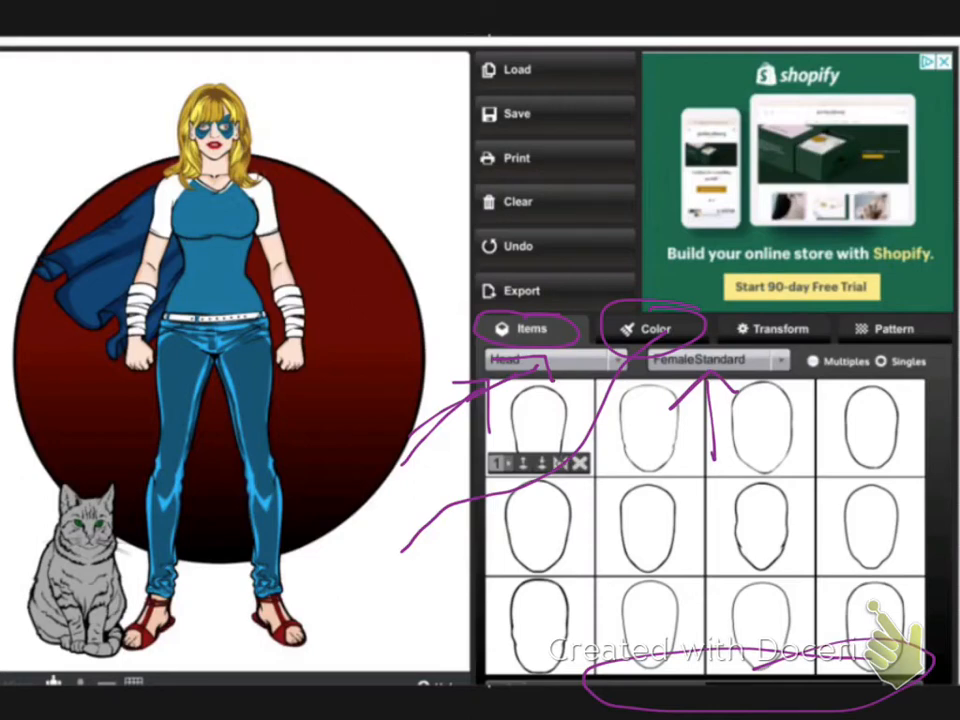
pyautogui.moveTo(645, 463); pyautogui.dragTo(700, 478)
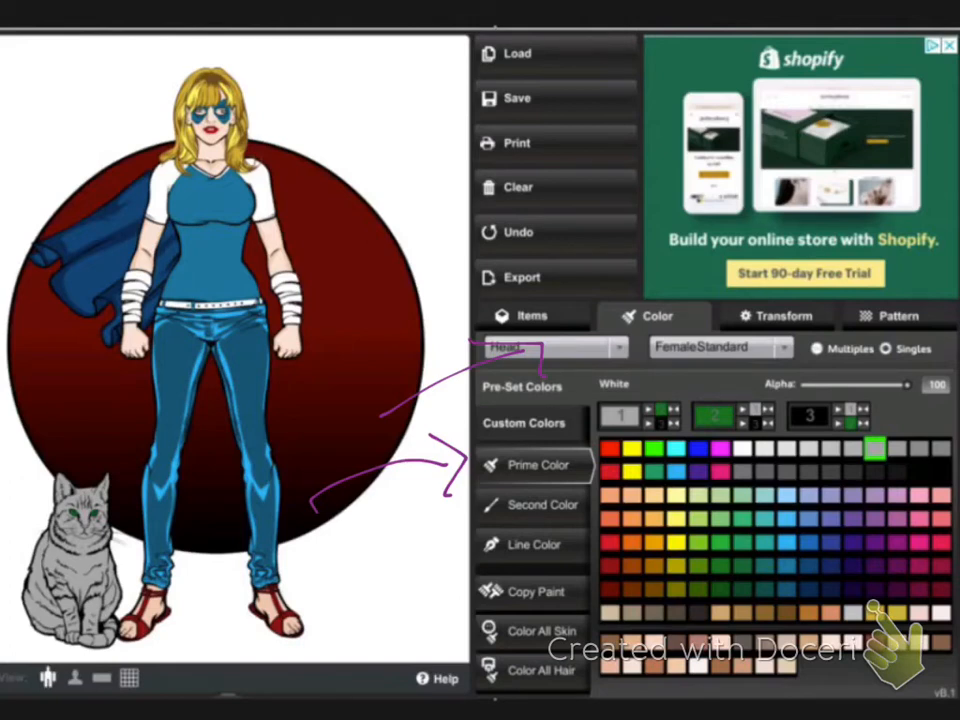
# Circle the Head slot list above the color palette in the Color screenshot.
pyautogui.moveTo(600, 336); pyautogui.dragTo(470, 352)
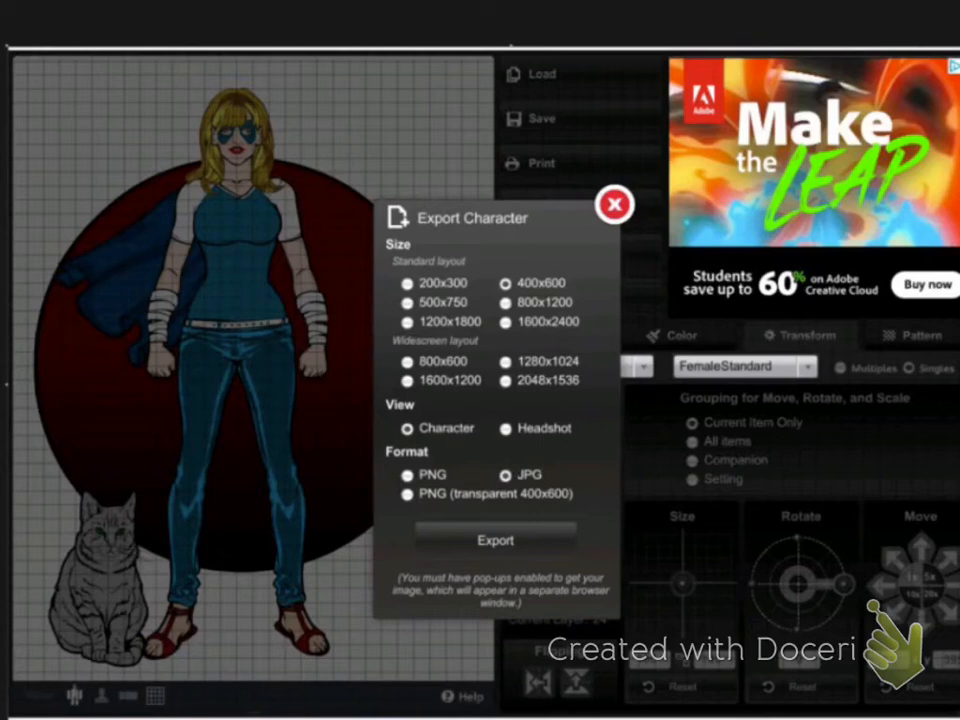
# Draw an arrow beneath the Export Character dialog and circle the Transform label in the export screenshot.
pyautogui.moveTo(375, 650)
pyautogui.mouseDown()
pyautogui.moveTo(476, 650)
pyautogui.moveTo(478, 678)
pyautogui.mouseUp()
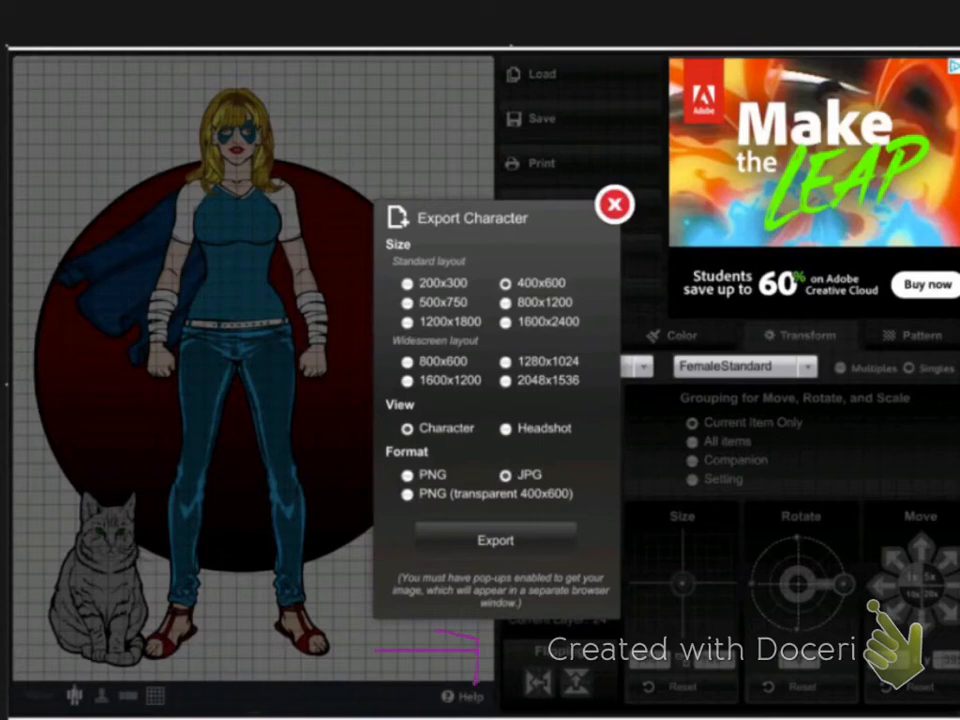
pyautogui.moveTo(870, 322)
pyautogui.mouseDown()
pyautogui.moveTo(790, 352)
pyautogui.moveTo(885, 328)
pyautogui.mouseUp()
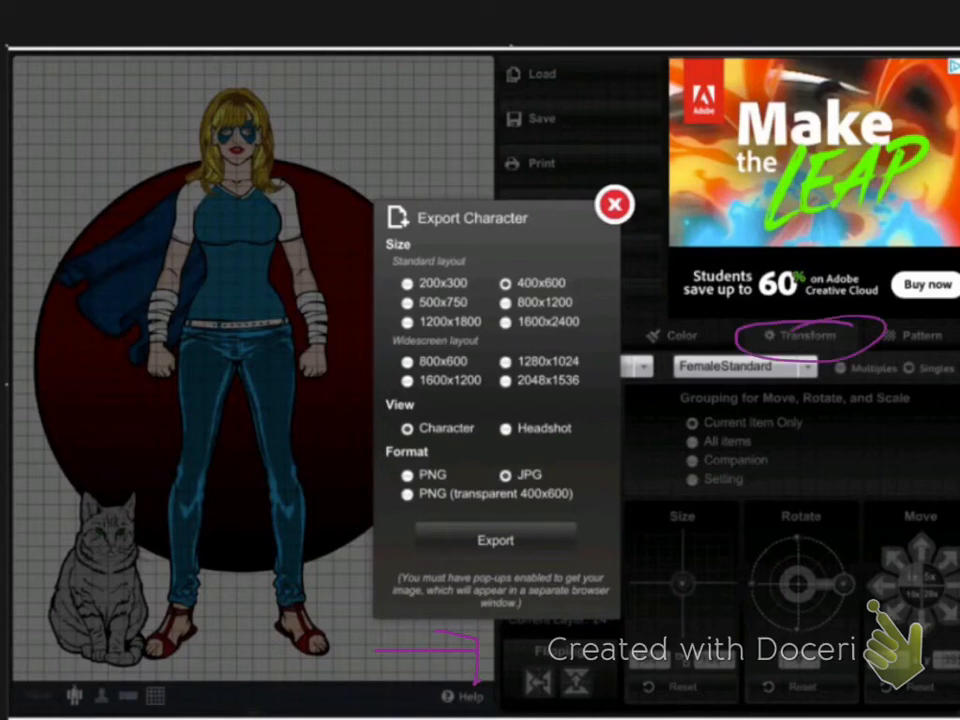